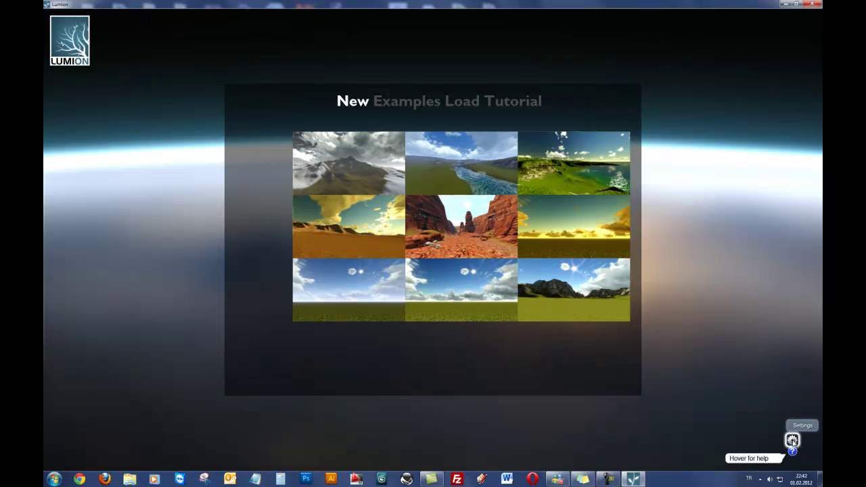
Enable the FPS counter in Program Settings and return to the start screen
{"action": "left_click", "coordinate": [793, 440]}
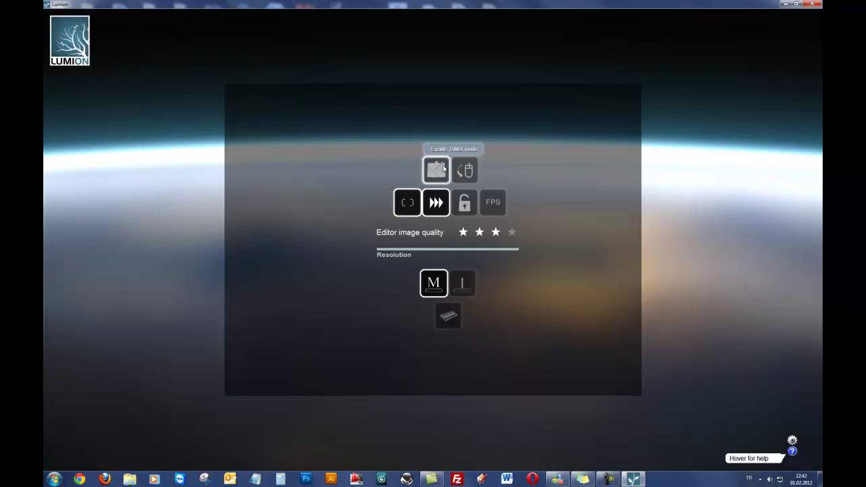
{"action": "left_click", "coordinate": [431, 169]}
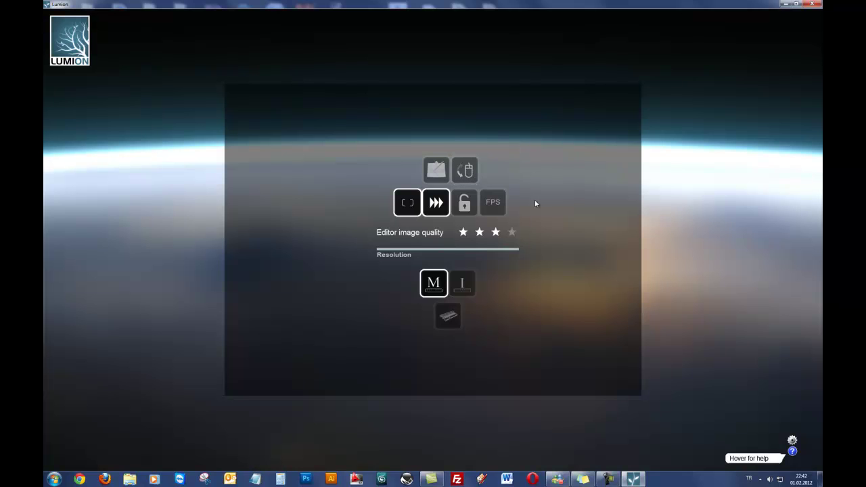
{"action": "left_click", "coordinate": [491, 204]}
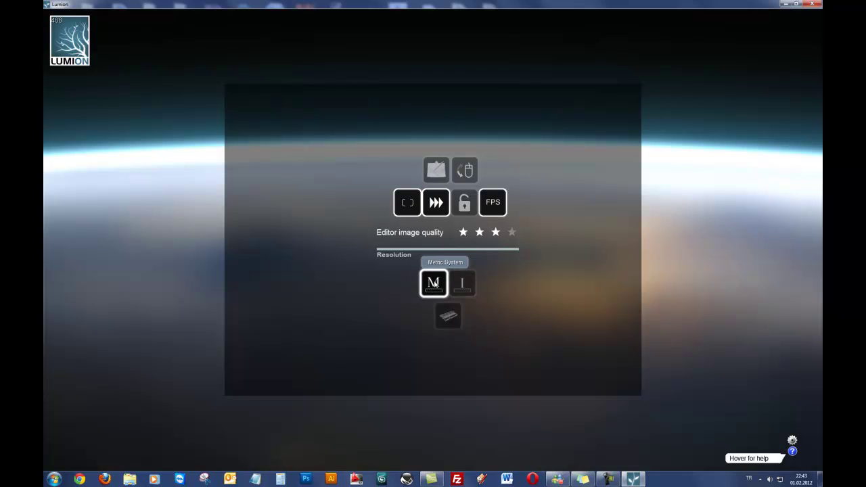
{"action": "left_click", "coordinate": [793, 441]}
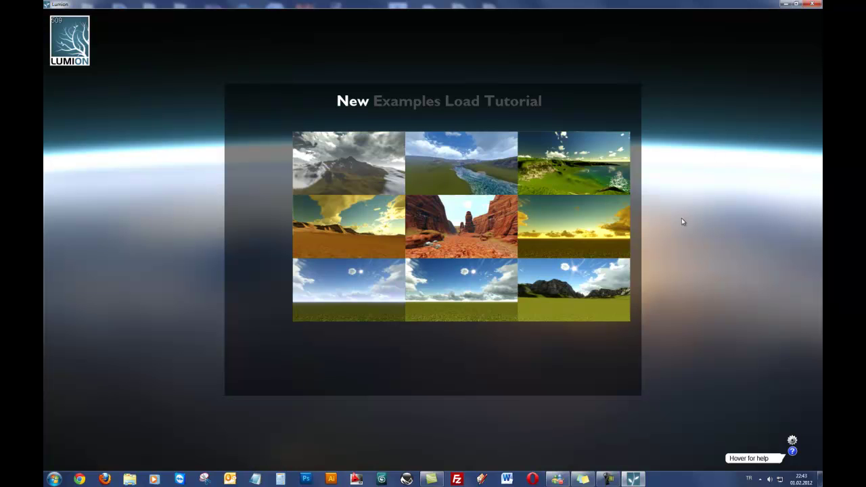
Load the Coastline example and look toward the sea, cliffs, bay and grassy slope
{"action": "left_click", "coordinate": [594, 163]}
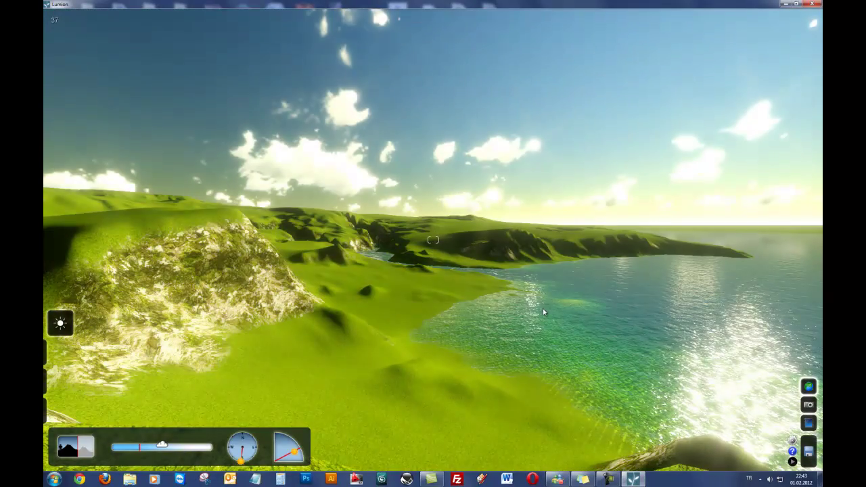
{"action": "right_click_drag", "start_coordinate": [554, 324], "coordinate": [552, 325]}
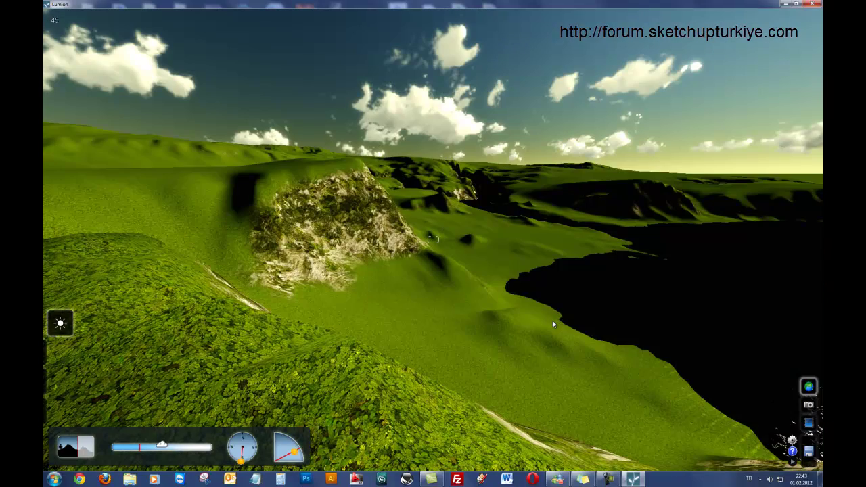
{"action": "right_click_drag", "start_coordinate": [561, 306], "coordinate": [565, 309]}
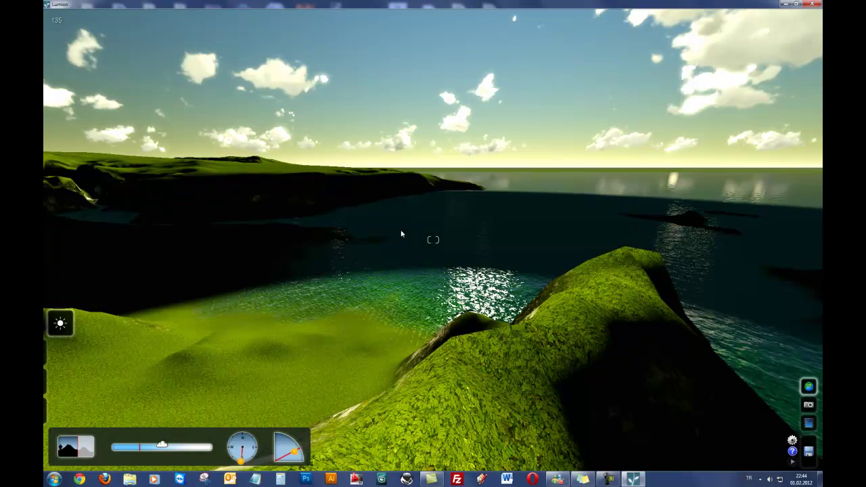
{"action": "right_click_drag", "start_coordinate": [397, 238], "coordinate": [412, 243]}
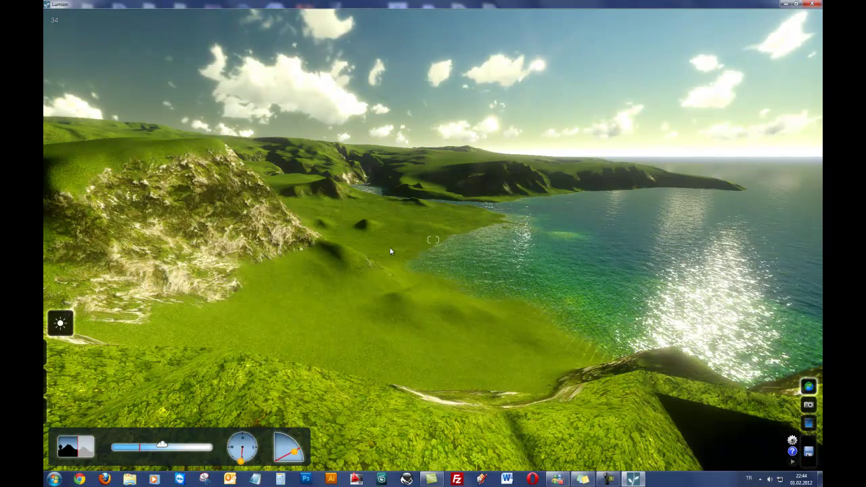
{"action": "mouse_move", "coordinate": [389, 251]}
{"action": "right_mouse_down"}
{"action": "mouse_move", "coordinate": [475, 285]}
{"action": "mouse_move", "coordinate": [460, 267]}
{"action": "right_mouse_up"}
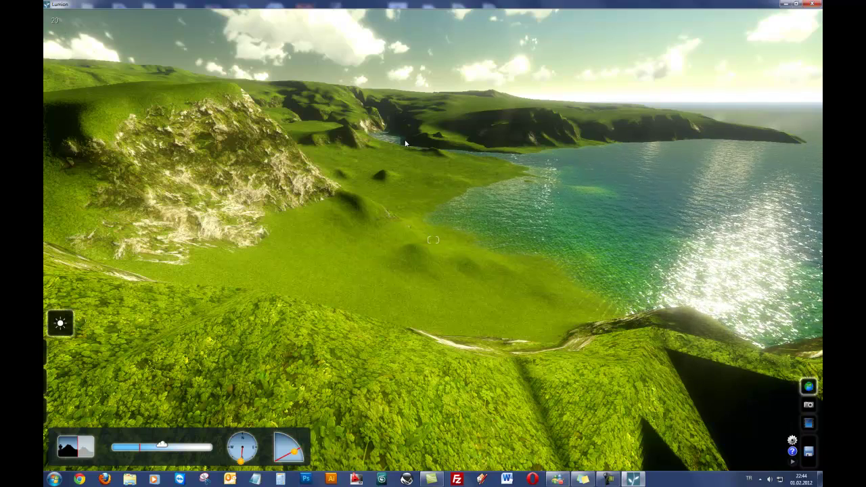
Fly over the grassy ridge and past the rocky hill to face the open sea and islands
{"action": "key", "text": "w"}
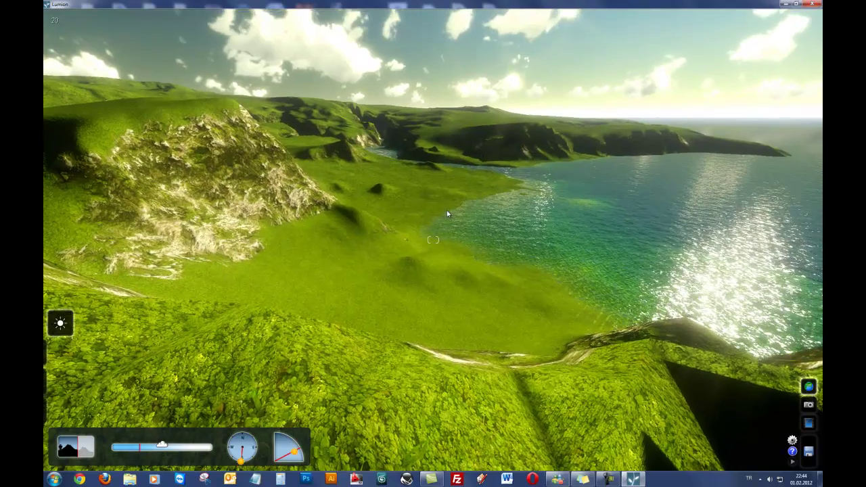
{"action": "key", "text": "w"}
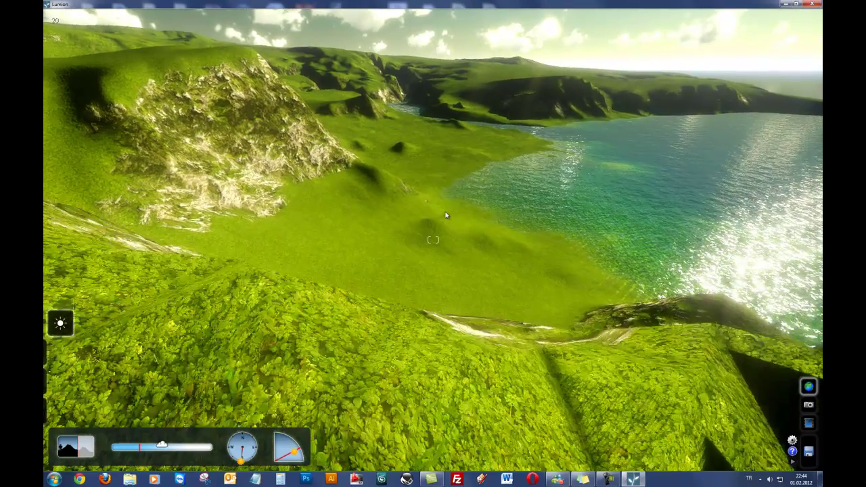
{"action": "key", "text": "s"}
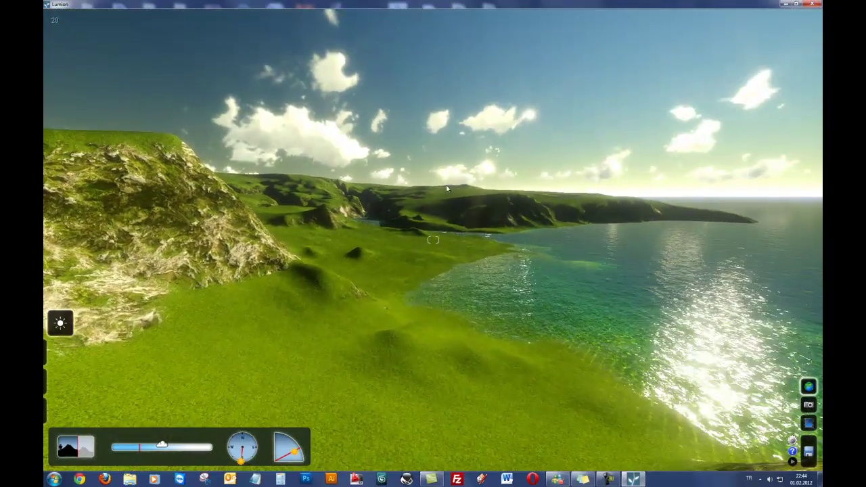
{"action": "key", "text": "w"}
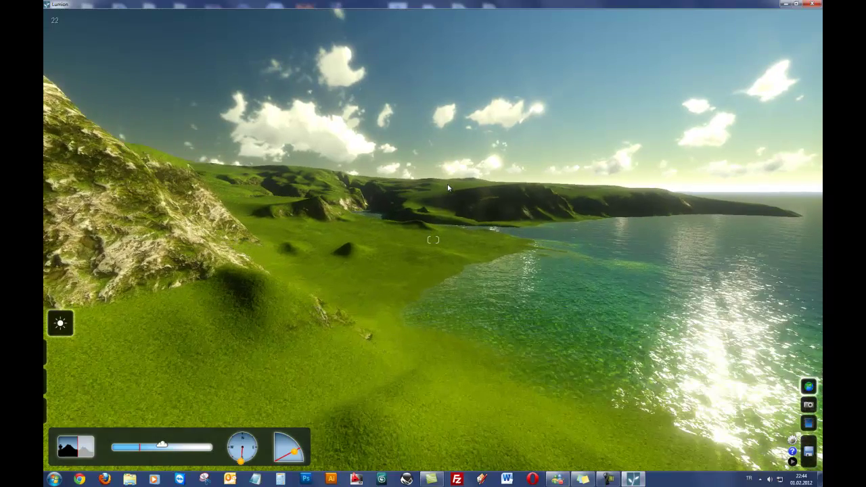
{"action": "key", "text": "d"}
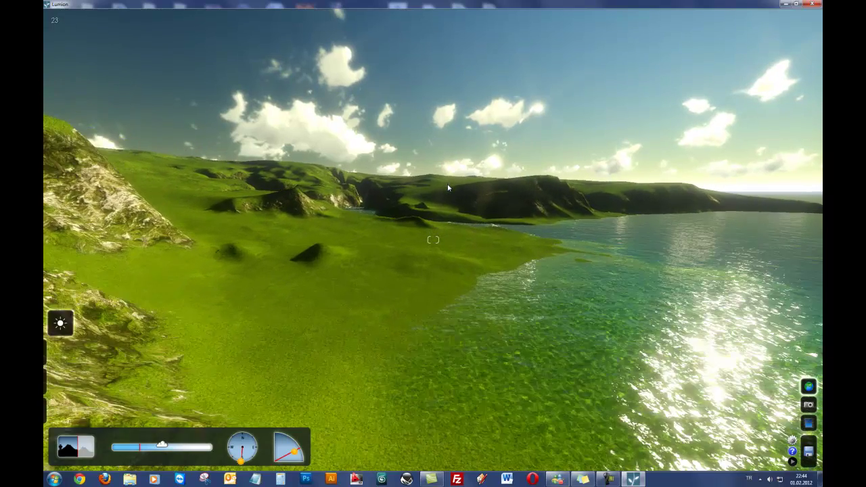
{"action": "mouse_move", "coordinate": [448, 187]}
{"action": "right_mouse_down"}
{"action": "mouse_move", "coordinate": [591, 200]}
{"action": "mouse_move", "coordinate": [700, 166]}
{"action": "right_mouse_up"}
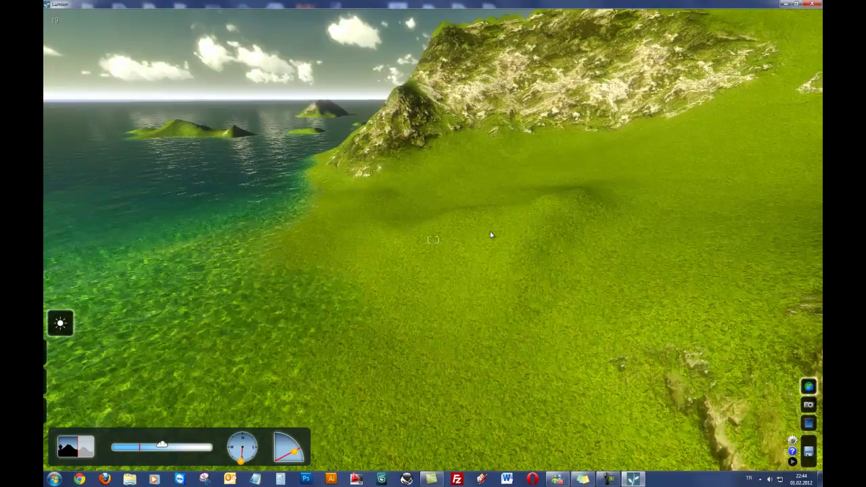
{"action": "right_click_drag", "start_coordinate": [486, 231], "coordinate": [692, 166]}
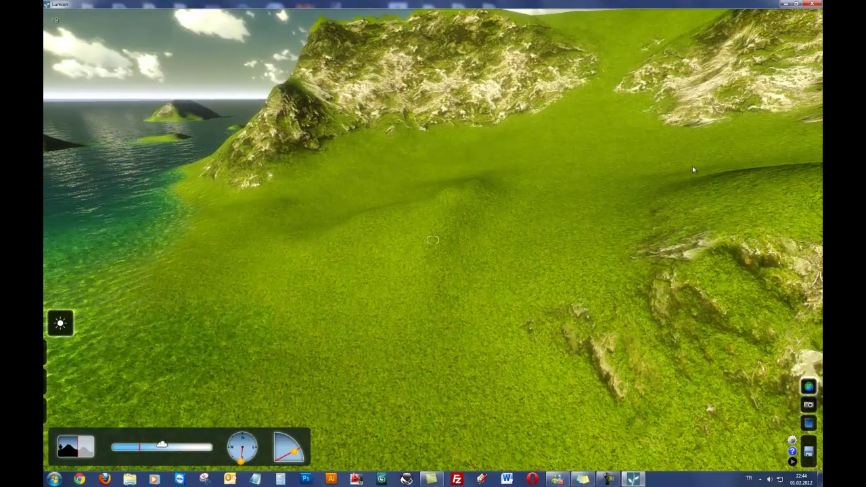
{"action": "right_click_drag", "start_coordinate": [598, 191], "coordinate": [513, 189]}
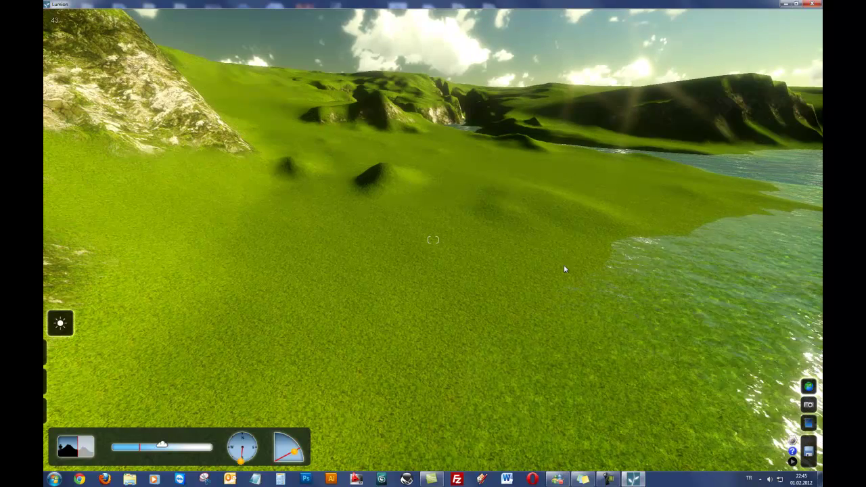
{"action": "right_click_drag", "start_coordinate": [625, 244], "coordinate": [50, 32]}
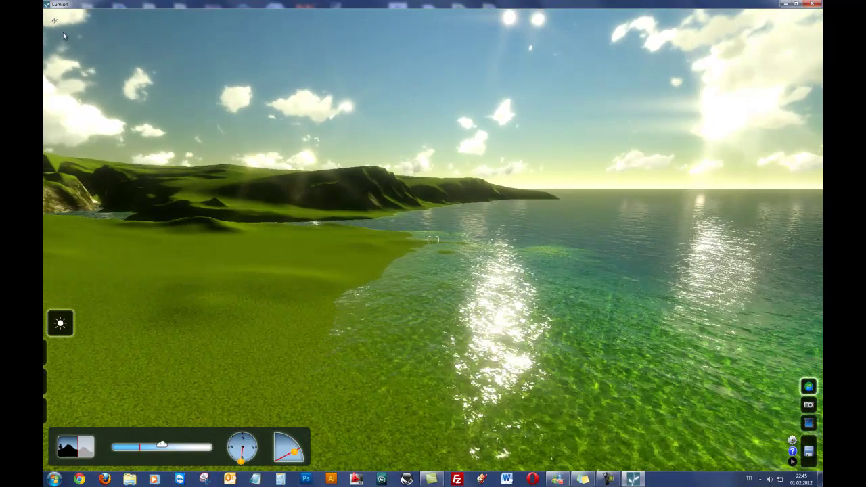
{"action": "right_click_drag", "start_coordinate": [414, 195], "coordinate": [307, 199]}
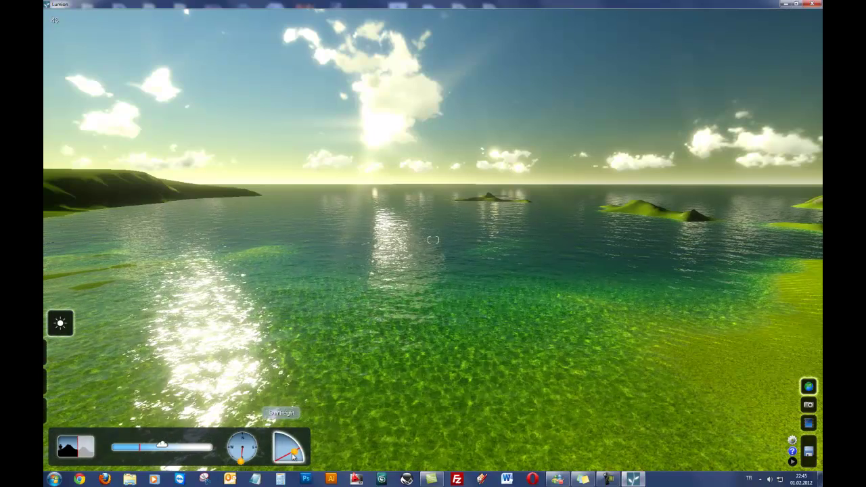
Raise the sun, shift its direction, and increase the clouds to dense golden-lit cover
{"action": "mouse_move", "coordinate": [295, 455]}
{"action": "left_mouse_down"}
{"action": "mouse_move", "coordinate": [284, 442]}
{"action": "mouse_move", "coordinate": [294, 456]}
{"action": "left_mouse_up"}
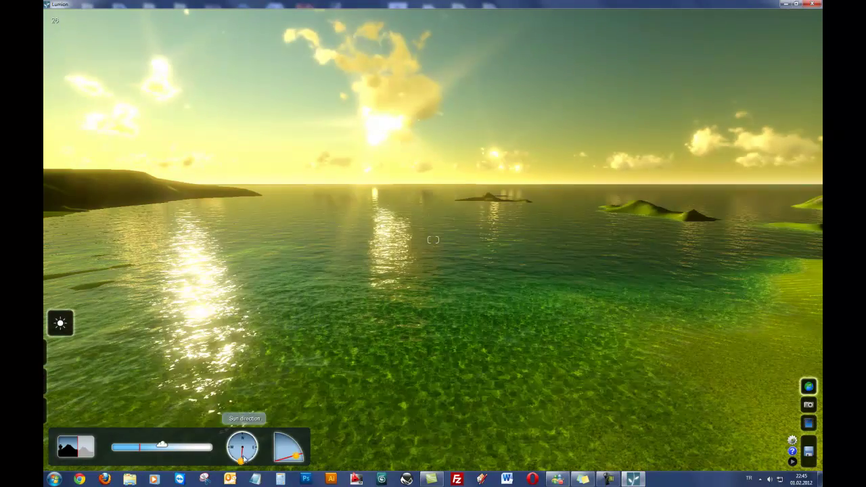
{"action": "mouse_move", "coordinate": [241, 460]}
{"action": "left_mouse_down"}
{"action": "mouse_move", "coordinate": [236, 455]}
{"action": "mouse_move", "coordinate": [248, 457]}
{"action": "mouse_move", "coordinate": [234, 451]}
{"action": "left_mouse_up"}
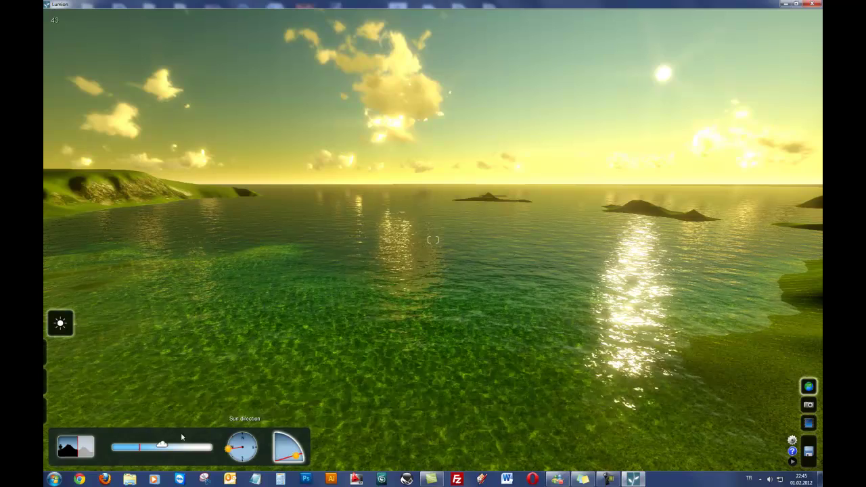
{"action": "left_click_drag", "start_coordinate": [140, 450], "coordinate": [174, 454]}
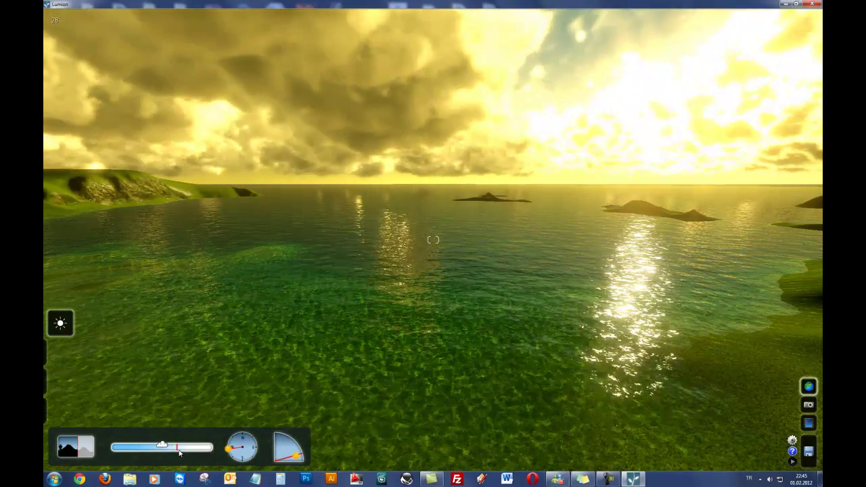
{"action": "mouse_move", "coordinate": [174, 453]}
{"action": "left_mouse_down"}
{"action": "mouse_move", "coordinate": [212, 450]}
{"action": "mouse_move", "coordinate": [181, 449]}
{"action": "left_mouse_up"}
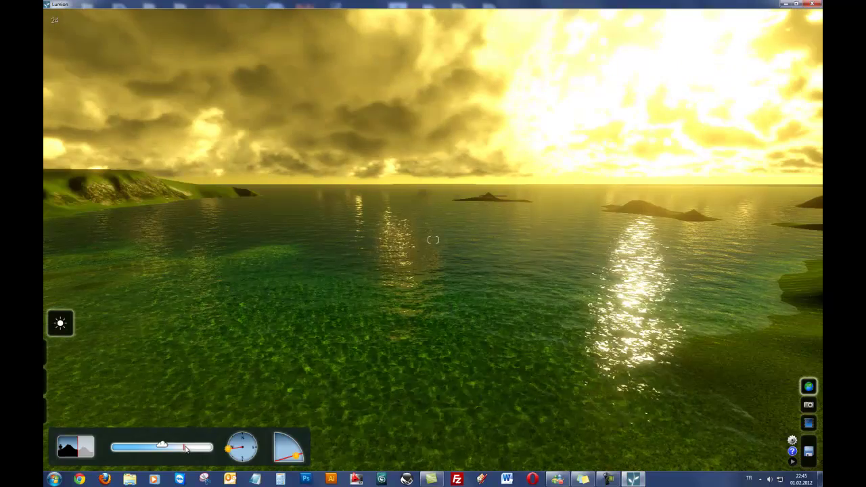
Try the fog preset, lower the sun slightly, thin the clouds, then turn the fog off
{"action": "left_click", "coordinate": [68, 448]}
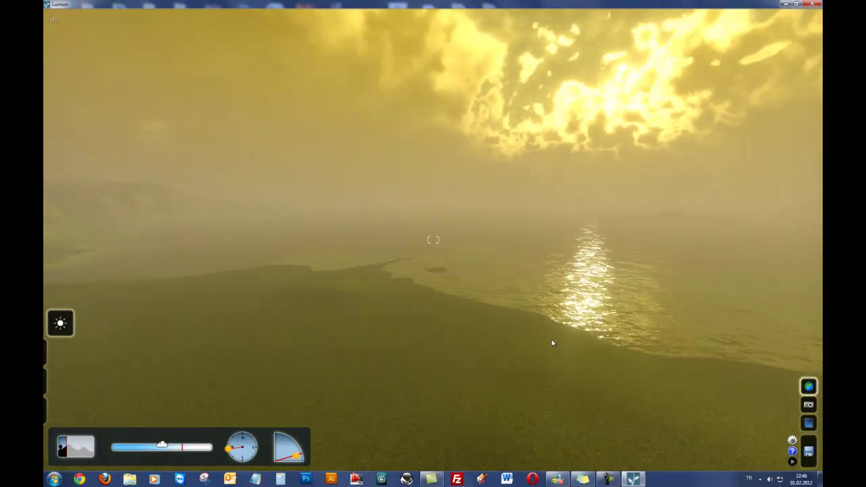
{"action": "left_click_drag", "start_coordinate": [296, 454], "coordinate": [295, 451]}
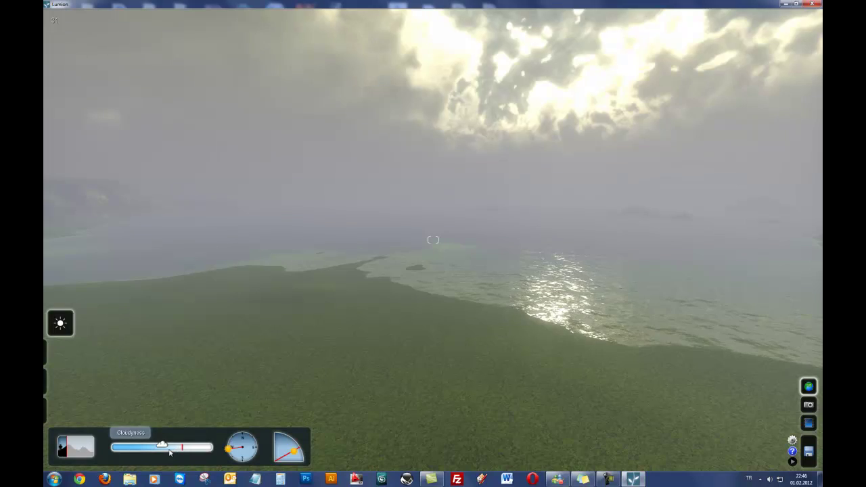
{"action": "left_click_drag", "start_coordinate": [180, 445], "coordinate": [170, 453]}
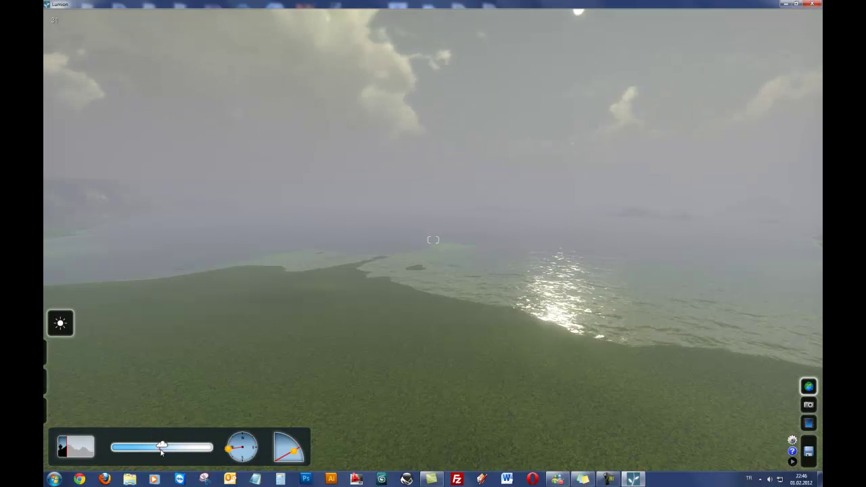
{"action": "left_click_drag", "start_coordinate": [60, 449], "coordinate": [88, 457]}
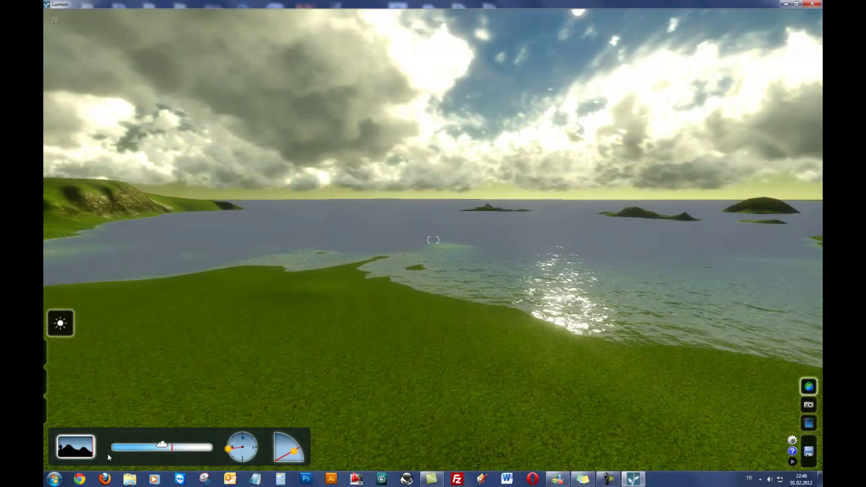
Raise the sun high and clear most clouds, then turn toward the rocky green hills
{"action": "left_click_drag", "start_coordinate": [295, 449], "coordinate": [241, 441]}
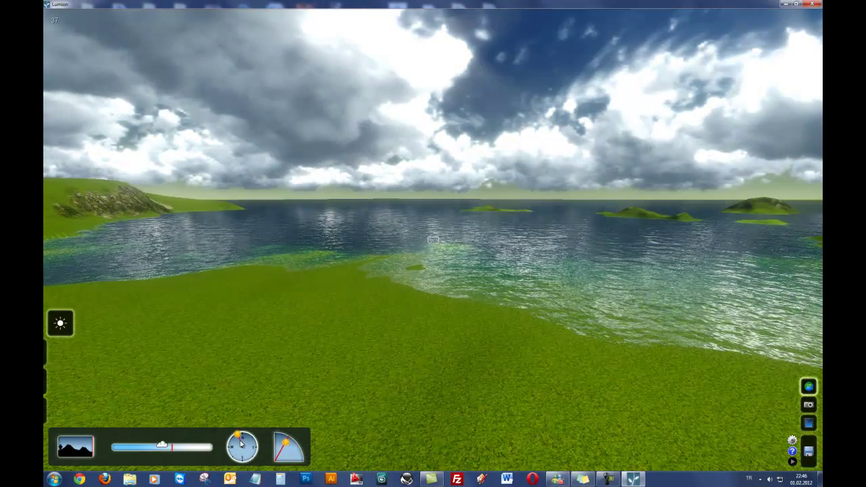
{"action": "left_click_drag", "start_coordinate": [172, 448], "coordinate": [134, 452]}
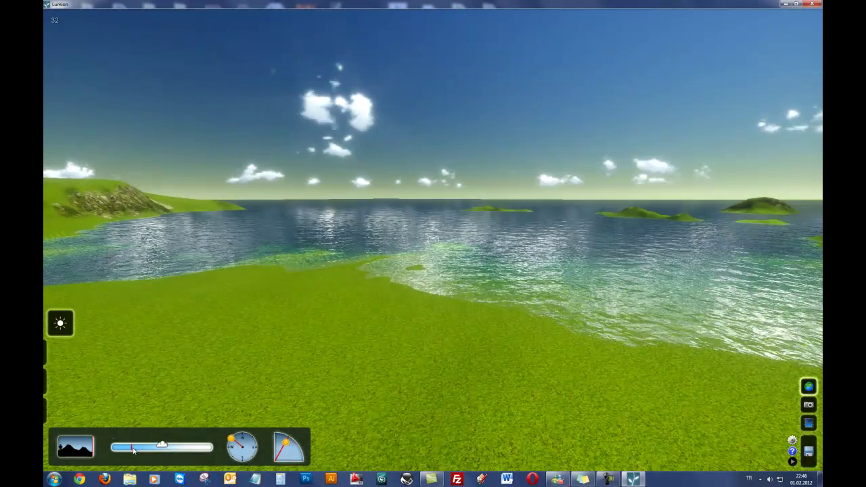
{"action": "right_click_drag", "start_coordinate": [480, 316], "coordinate": [491, 262]}
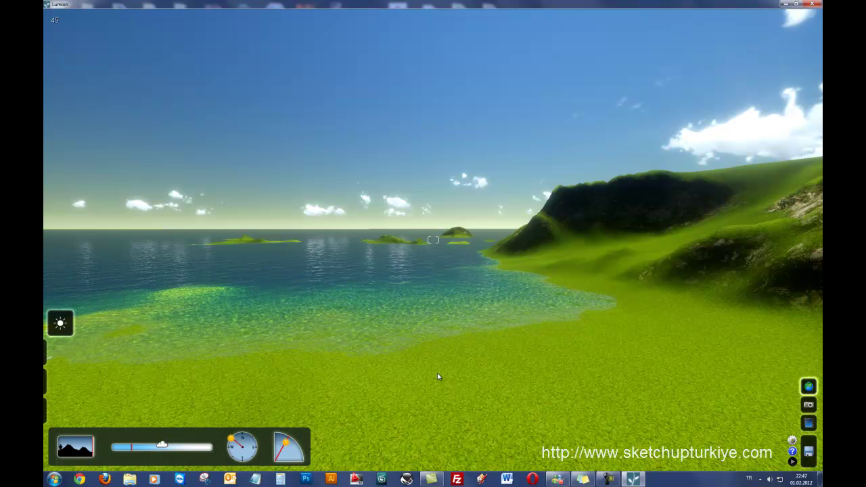
Turn the view left to frame the rocky hill beside the clear sea
{"action": "mouse_move", "coordinate": [327, 341]}
{"action": "right_mouse_down"}
{"action": "mouse_move", "coordinate": [233, 307]}
{"action": "mouse_move", "coordinate": [463, 316]}
{"action": "right_mouse_up"}
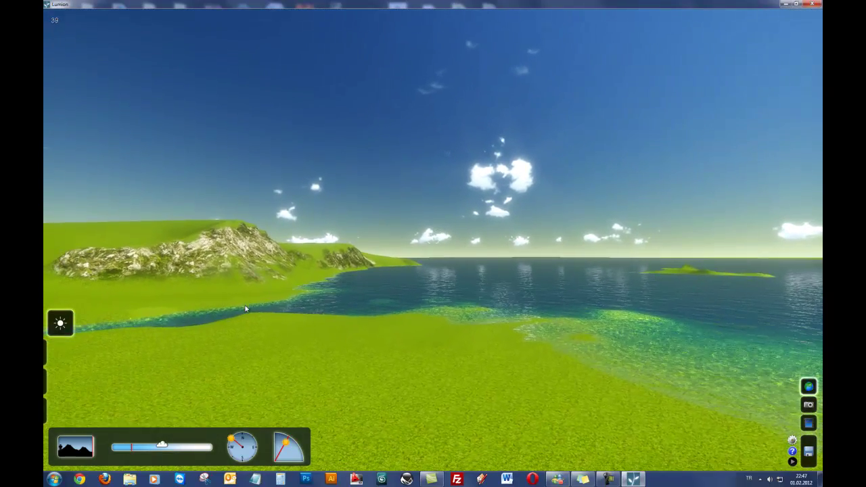